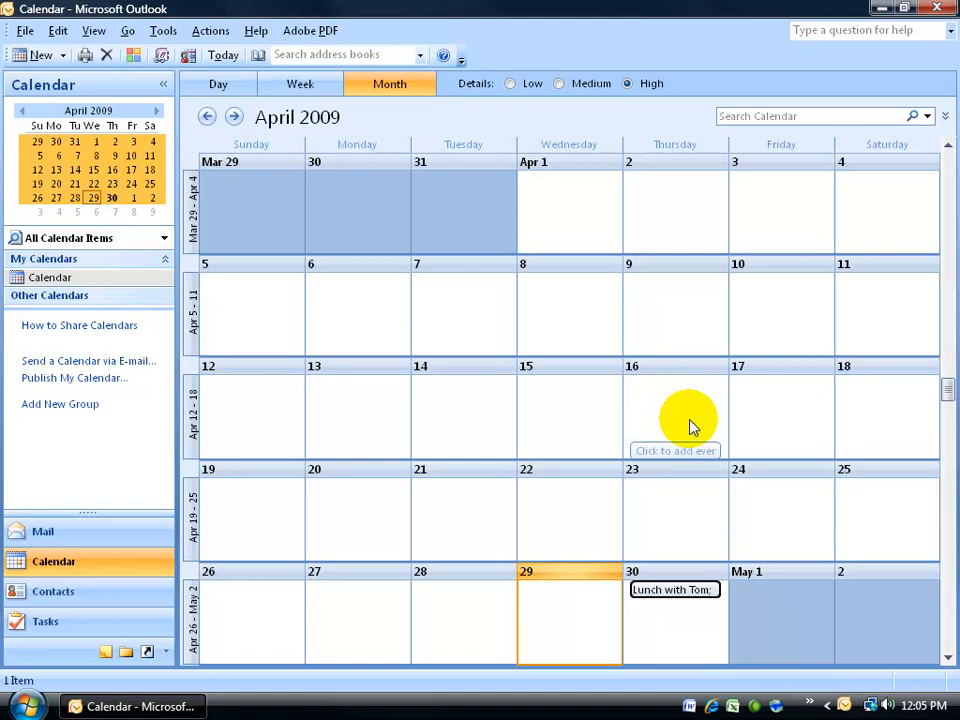
Step: Copy the April 30 lunch appointment to Friday, May 1 and Saturday, May 2 in the month calendar
left_click(779, 596)
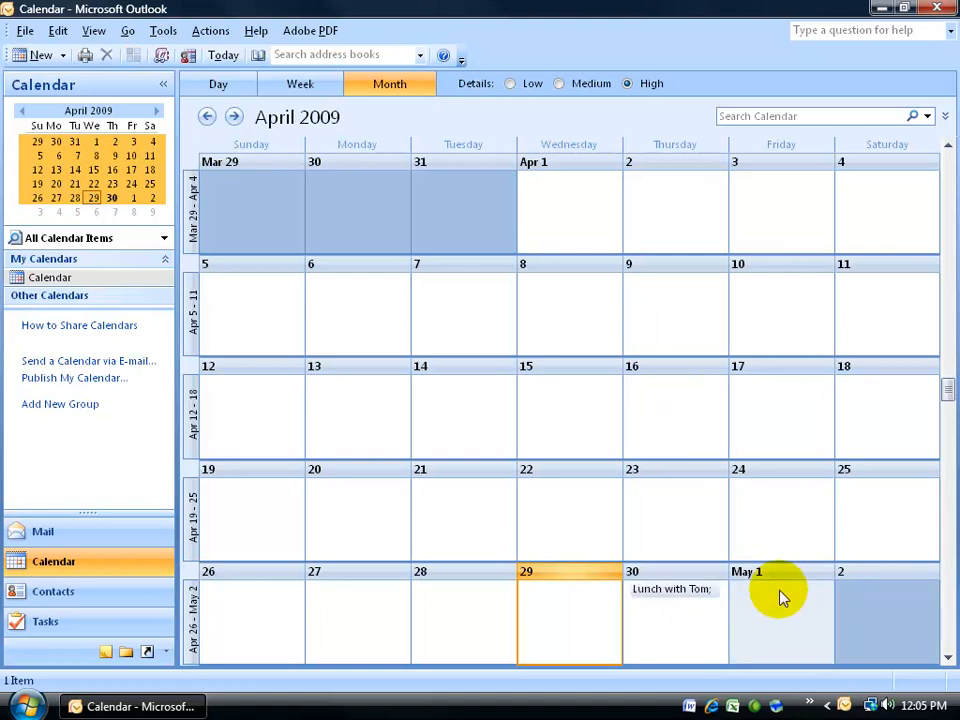
left_click(947, 657)
left_click(947, 657)
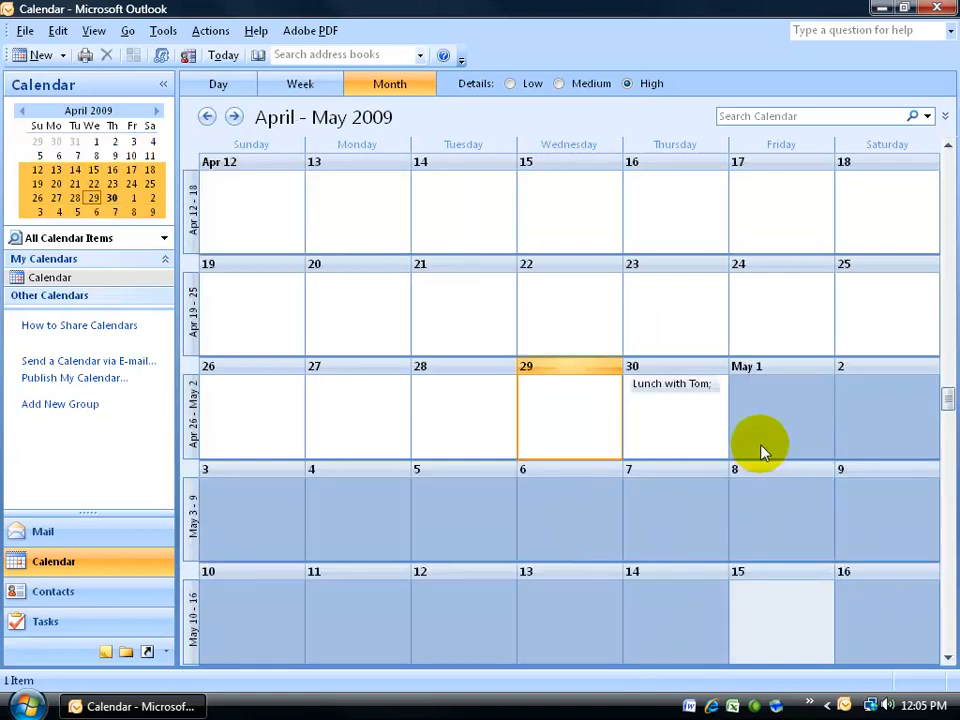
left_click(781, 490)
left_click(784, 604)
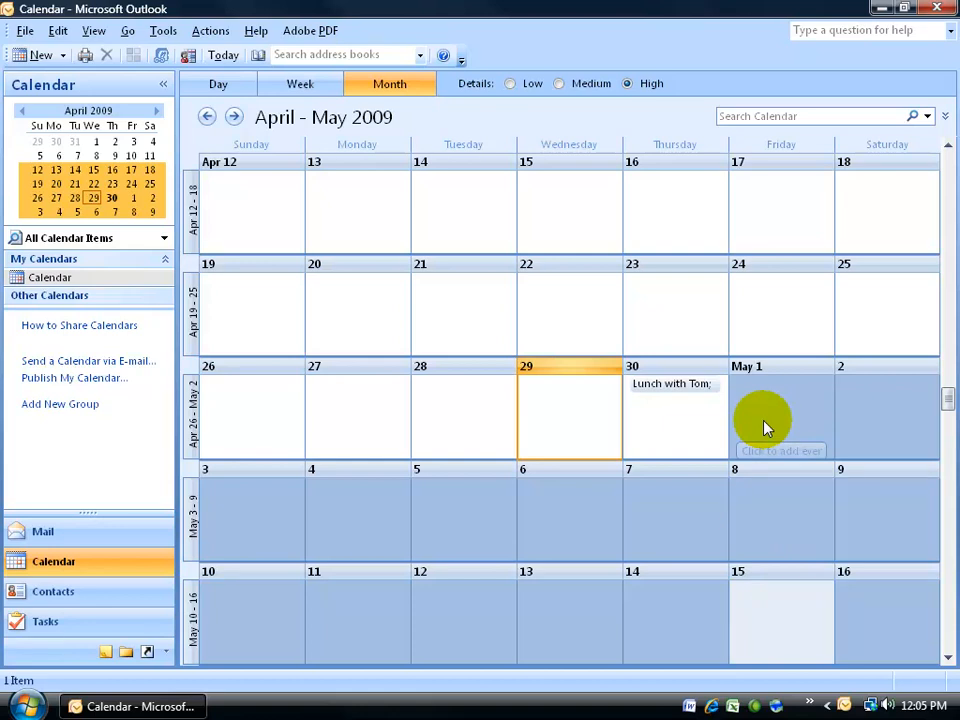
mouse_move(676, 392)
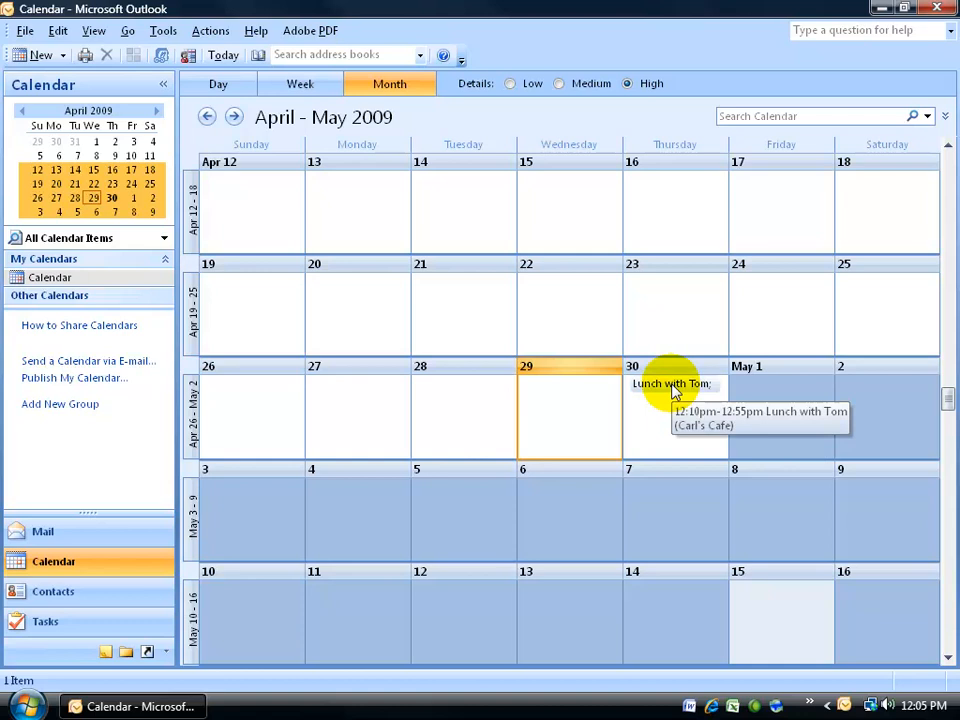
left_click_drag(671, 392, 885, 407)
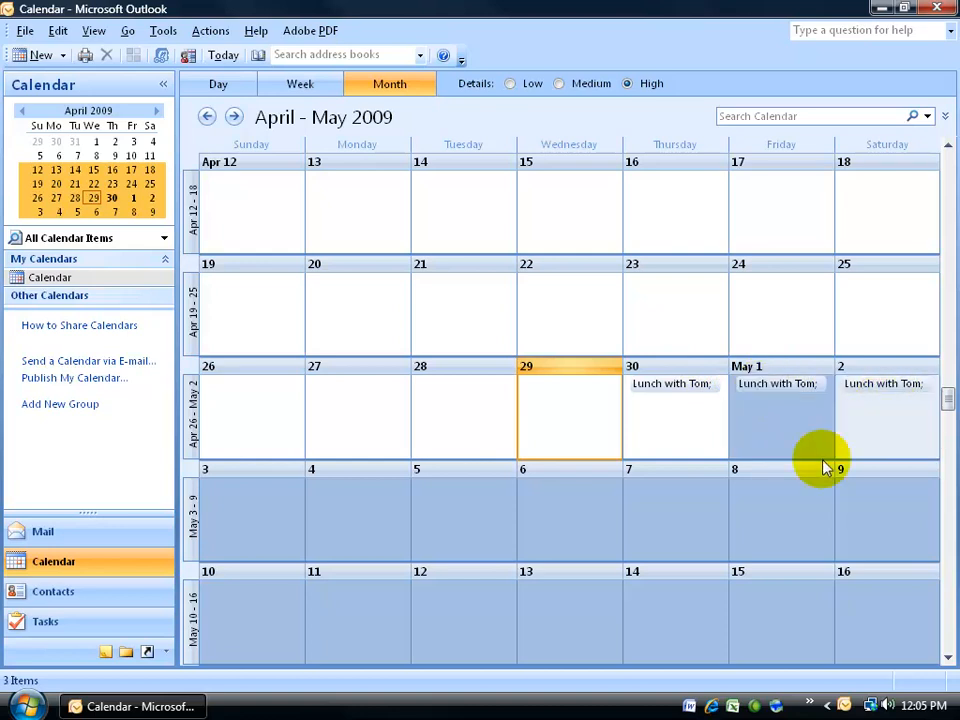
Step: Delete the copied lunch appointments on May 2 and May 1
right_click(862, 386)
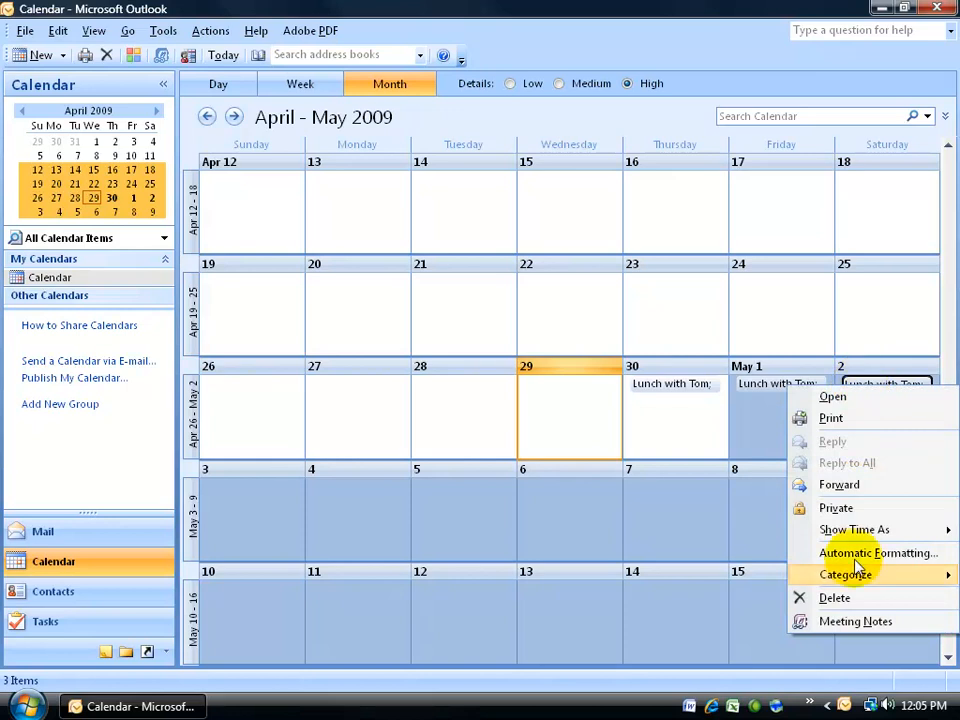
left_click(840, 599)
right_click(766, 391)
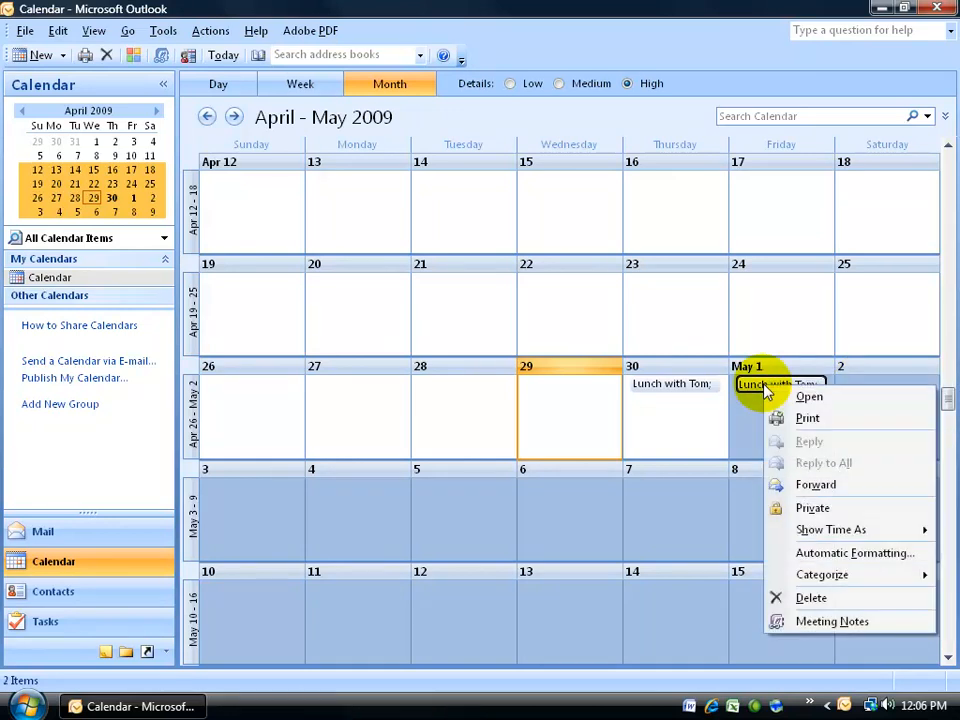
left_click(797, 597)
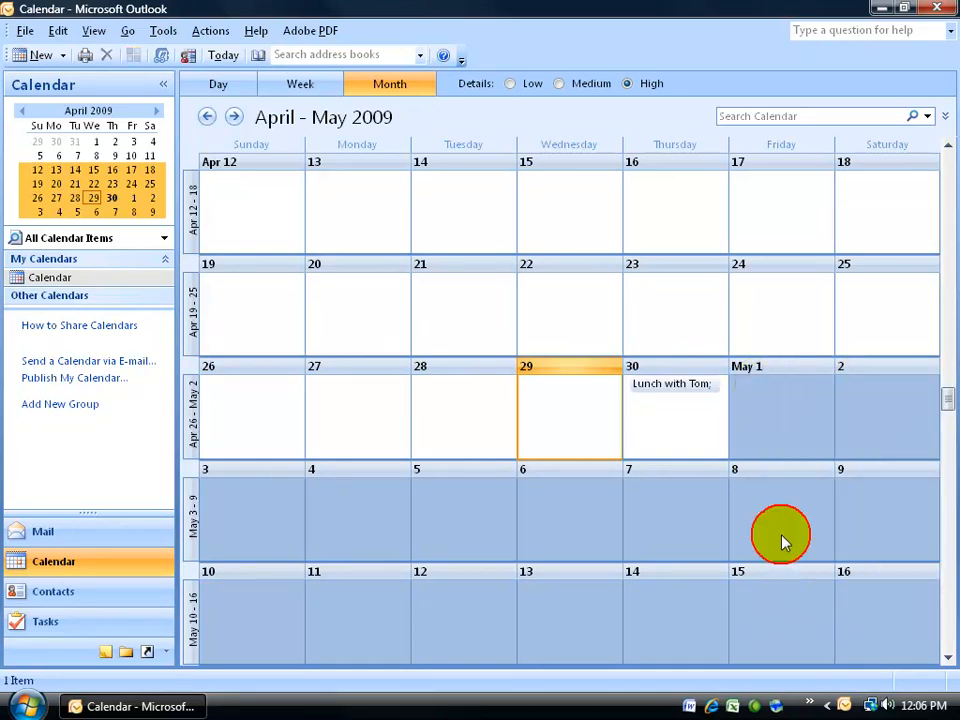
Step: Create a new appointment on Friday, May 1 with the subject "Managers Meeting" and the location "Room 1"
right_click(778, 393)
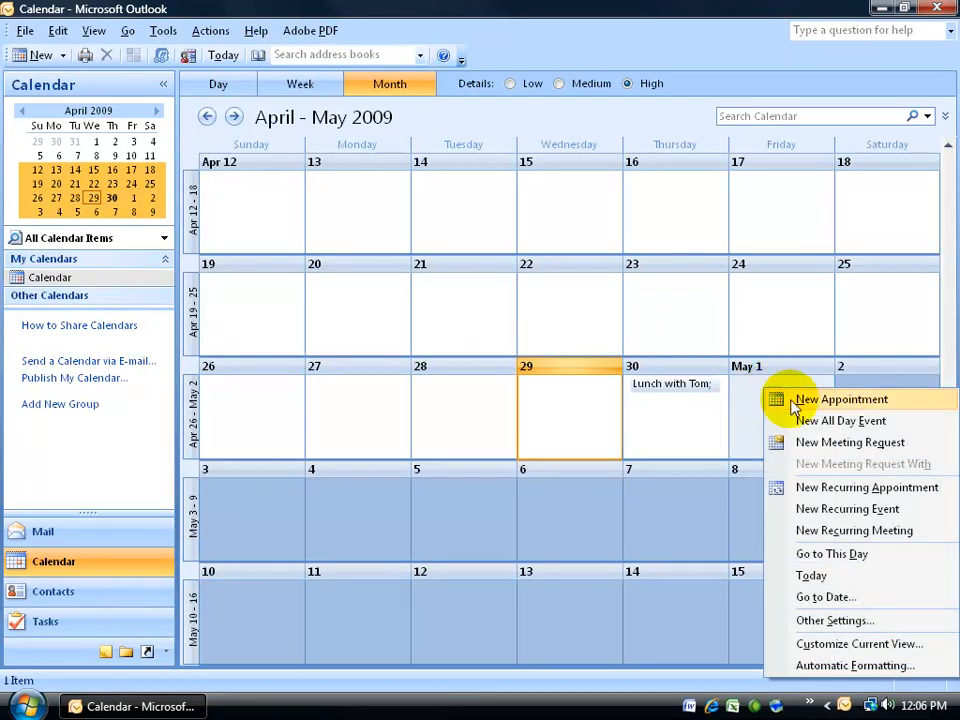
left_click(746, 390)
left_click(36, 56)
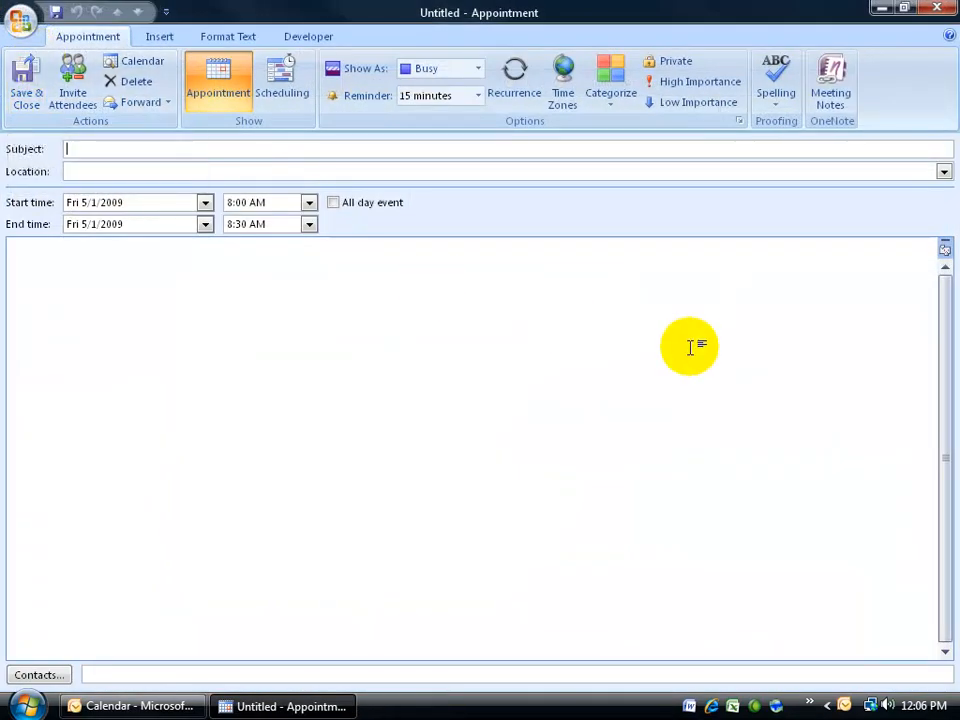
type("Managers Meeting")
key("Tab")
type("Room 1")
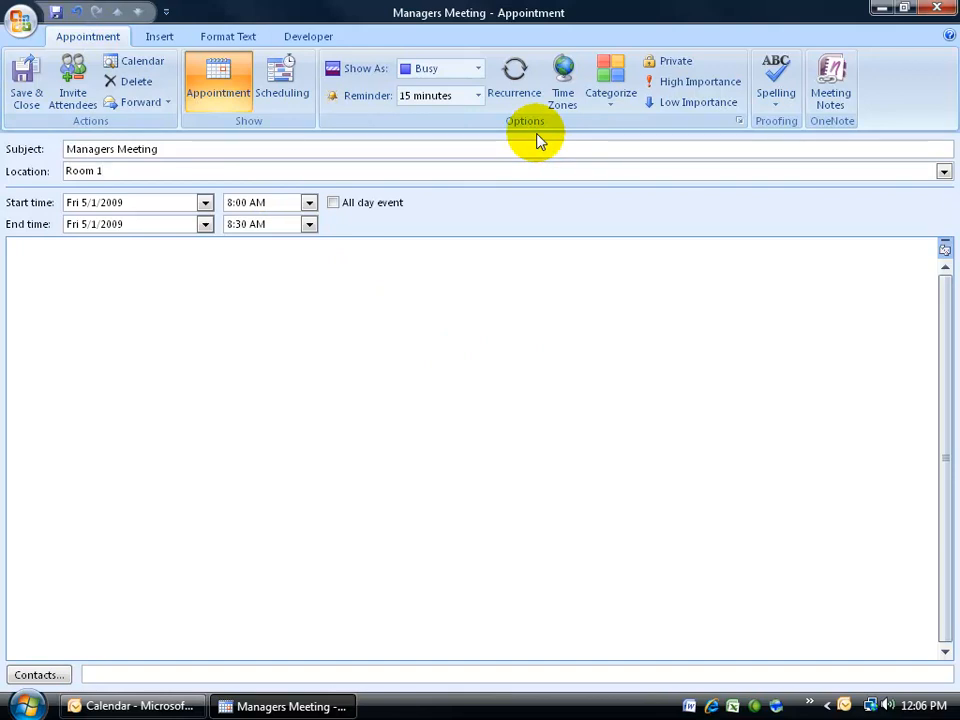
Step: Open the appointment's recurrence settings and set the start time to 9:00 AM with a duration of 1 hour
left_click(515, 85)
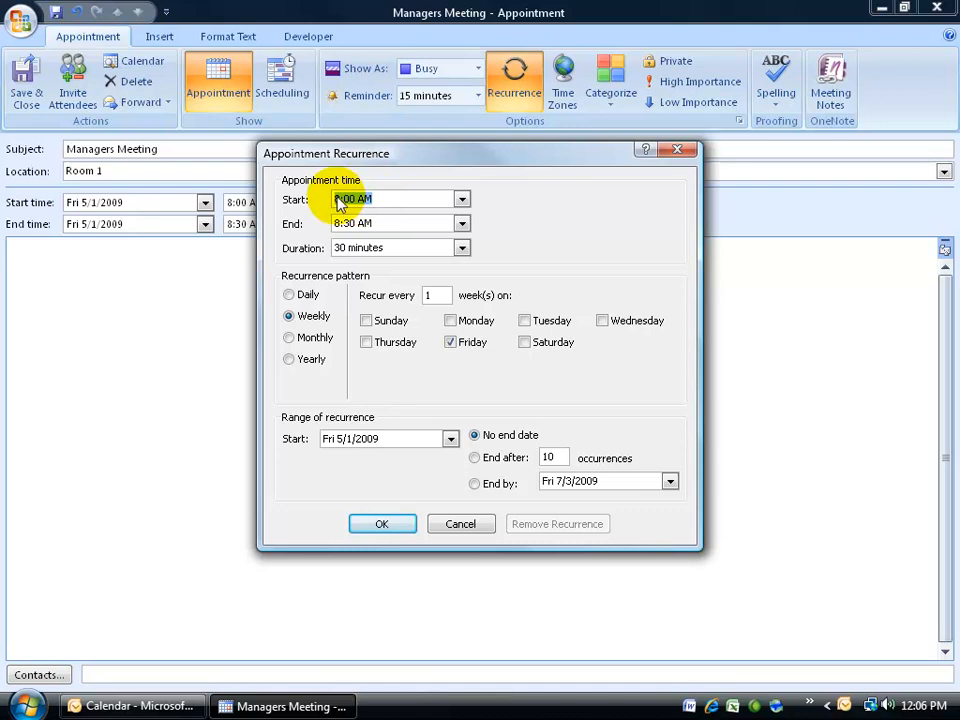
left_click(461, 199)
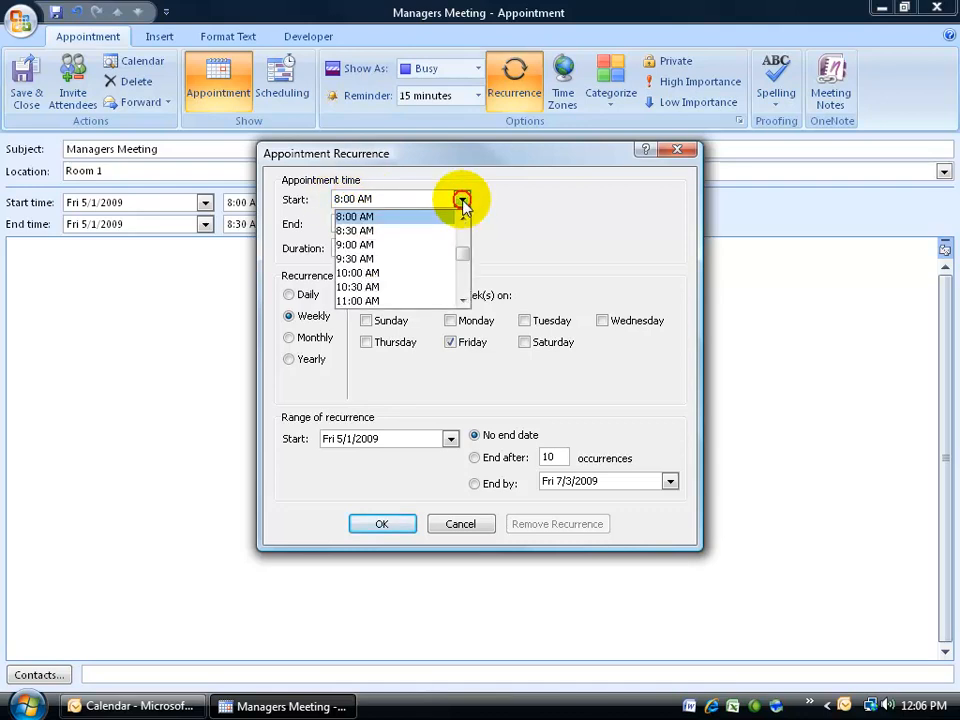
left_click(386, 244)
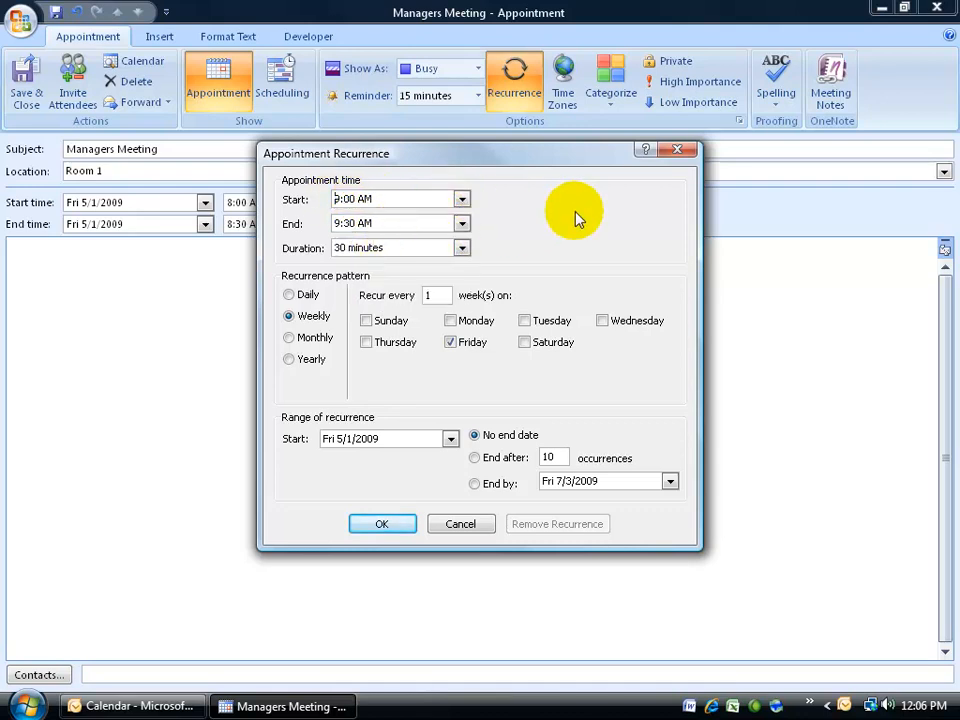
left_click(461, 248)
left_click(403, 279)
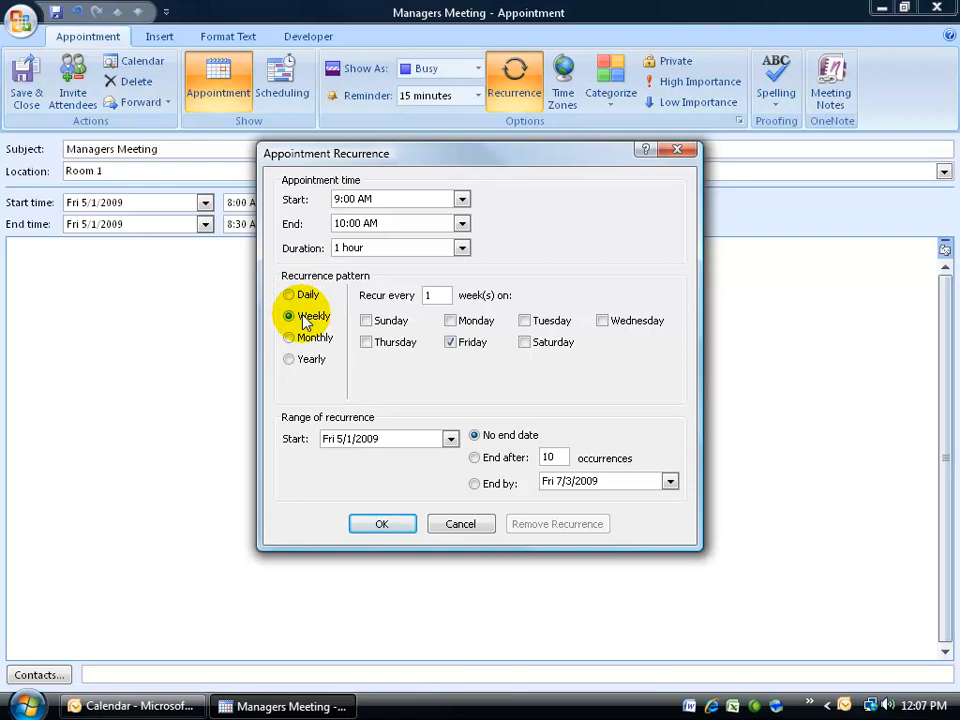
Step: Try adding Monday and the monthly and yearly recurrence patterns, returning to a weekly pattern on Friday only
left_click(452, 321)
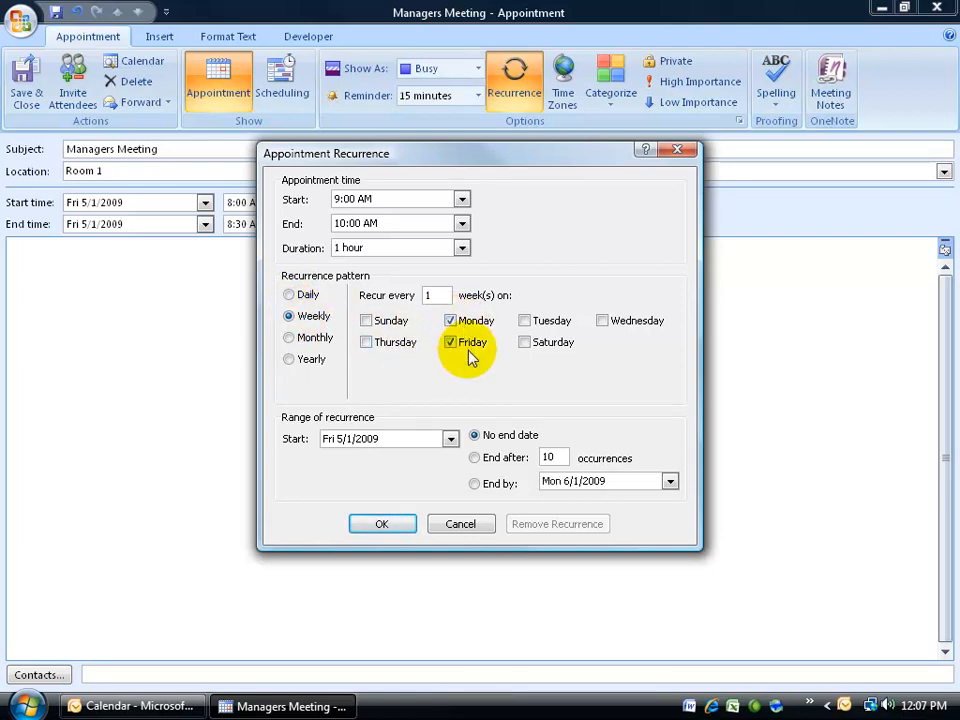
left_click(455, 322)
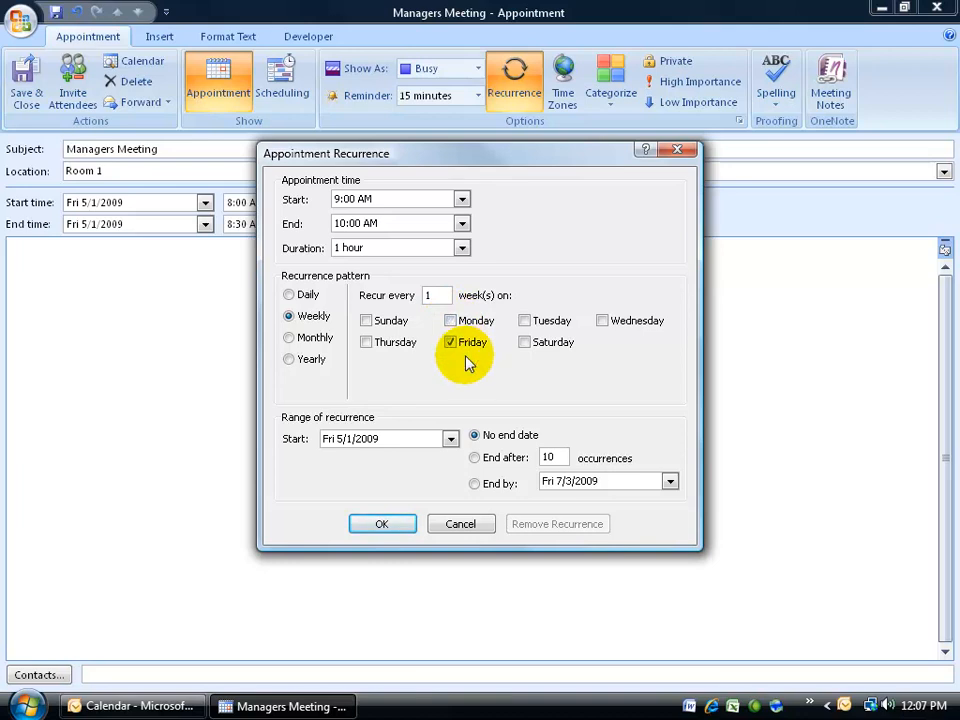
left_click(300, 340)
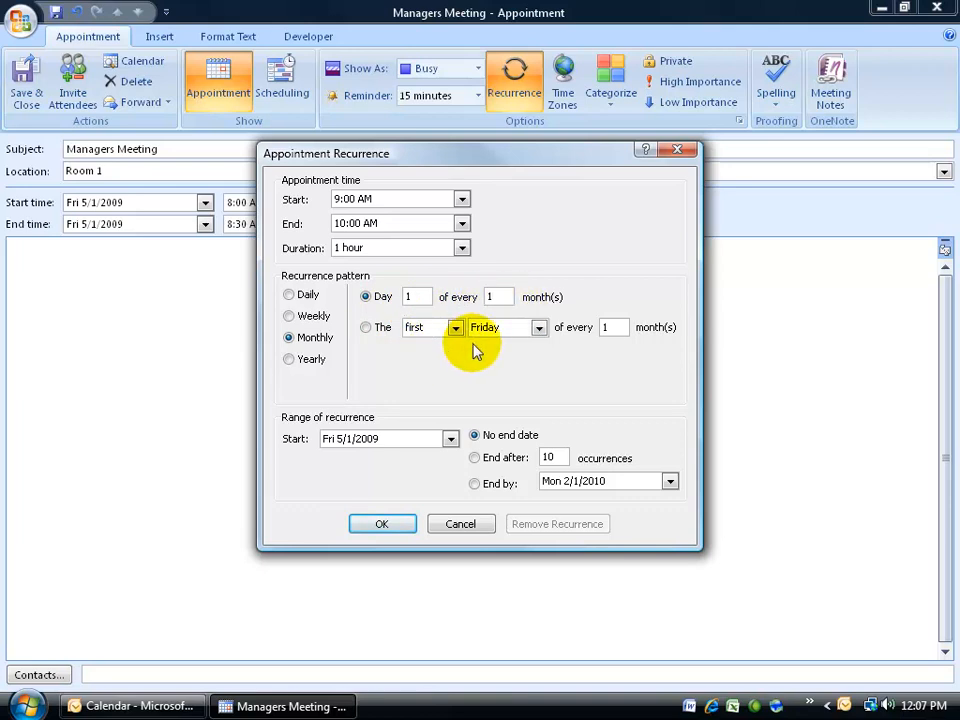
left_click(300, 362)
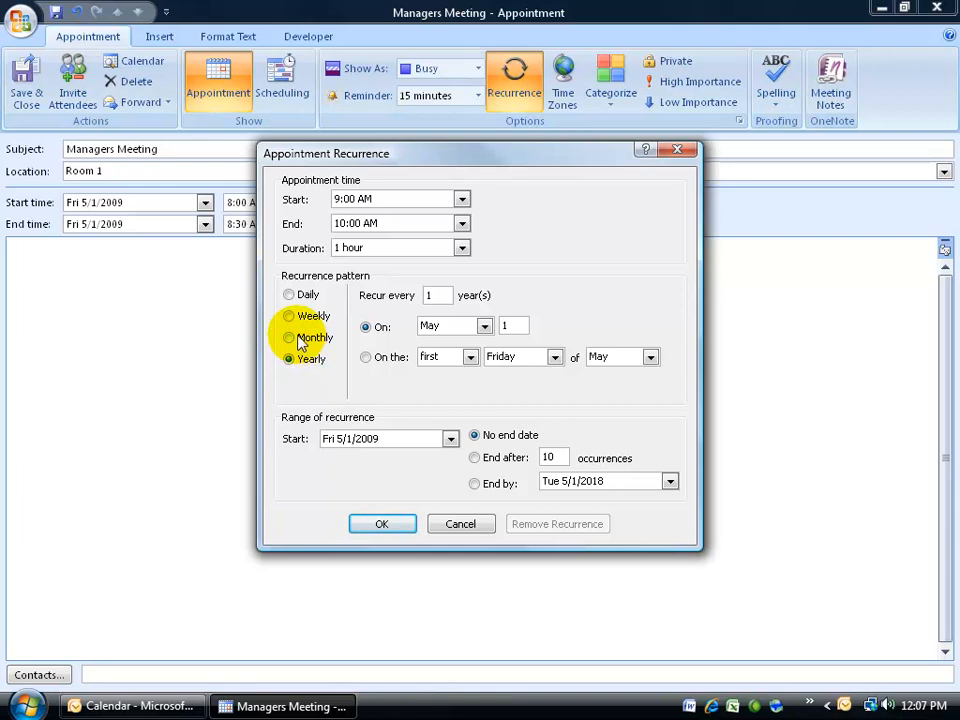
left_click(289, 319)
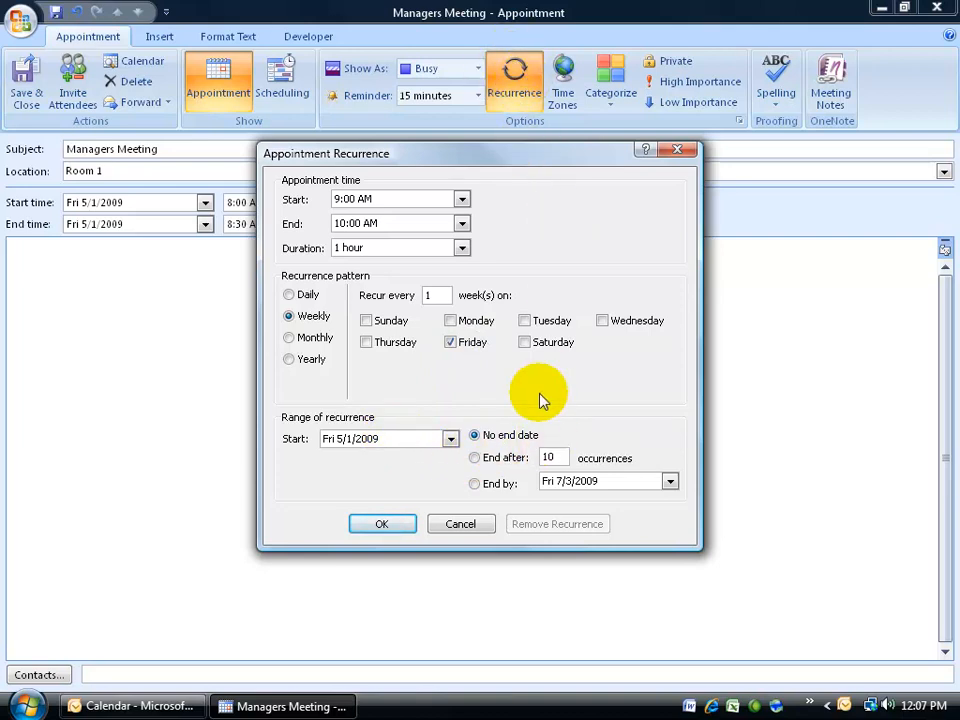
Step: Set the weekly Friday recurrence to end after 5 occurrences and apply the recurrence settings
double_click(547, 457)
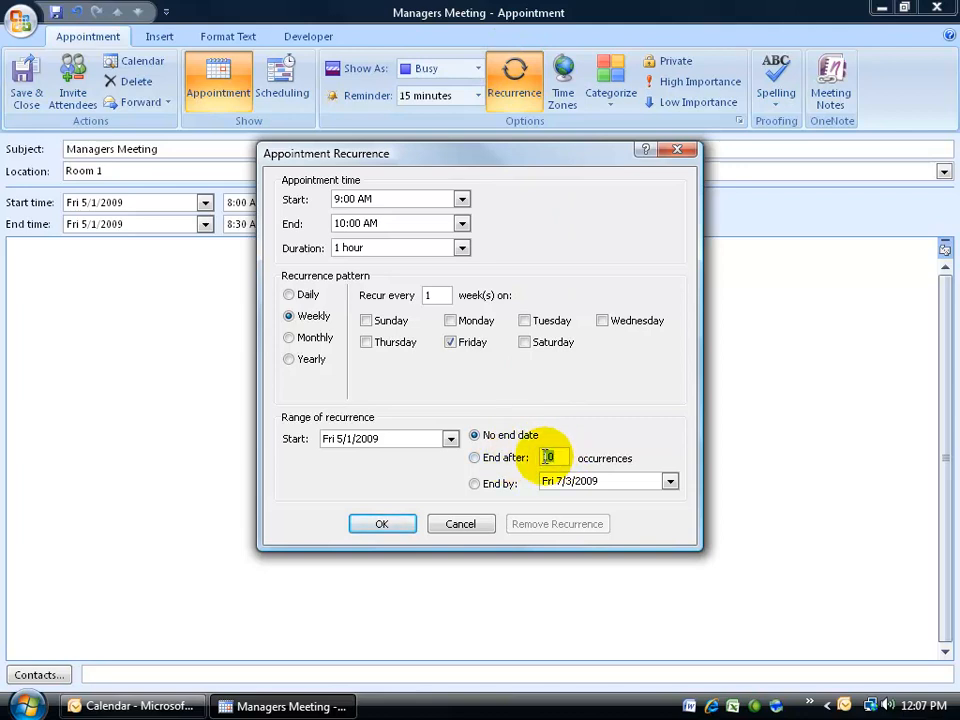
type("5")
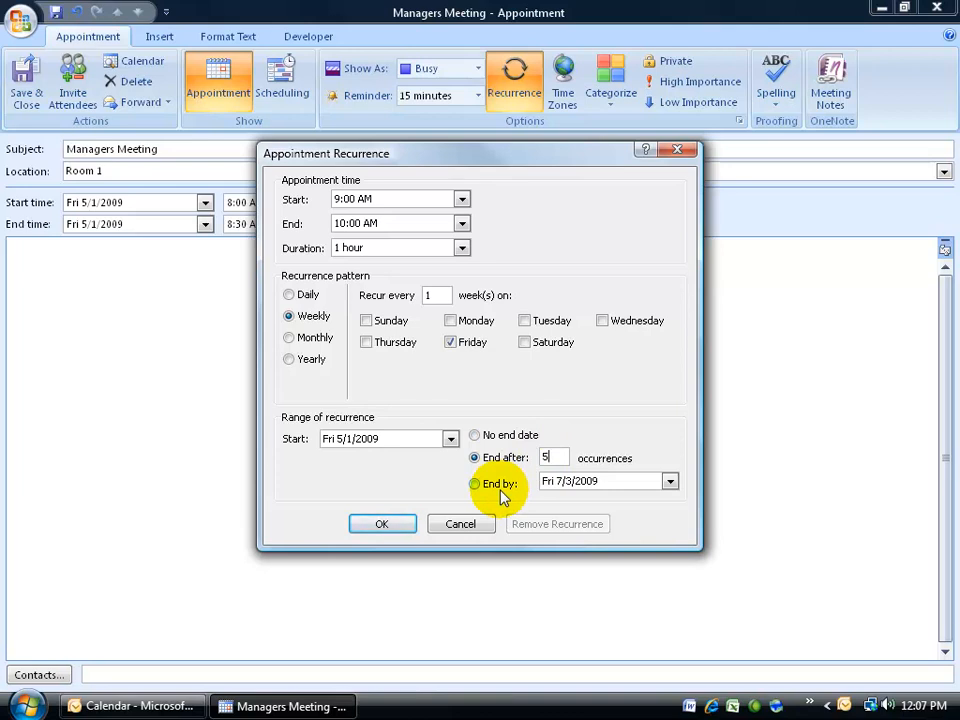
left_click(382, 524)
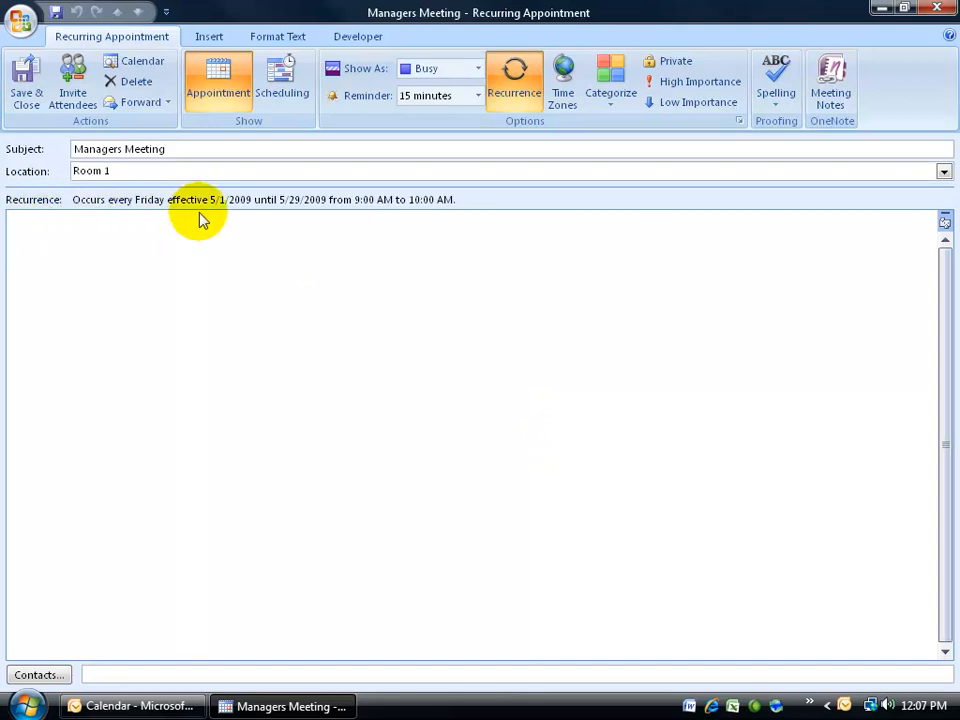
Step: Set the recurring appointment's reminder to 1 day, then save and close it
left_click(236, 218)
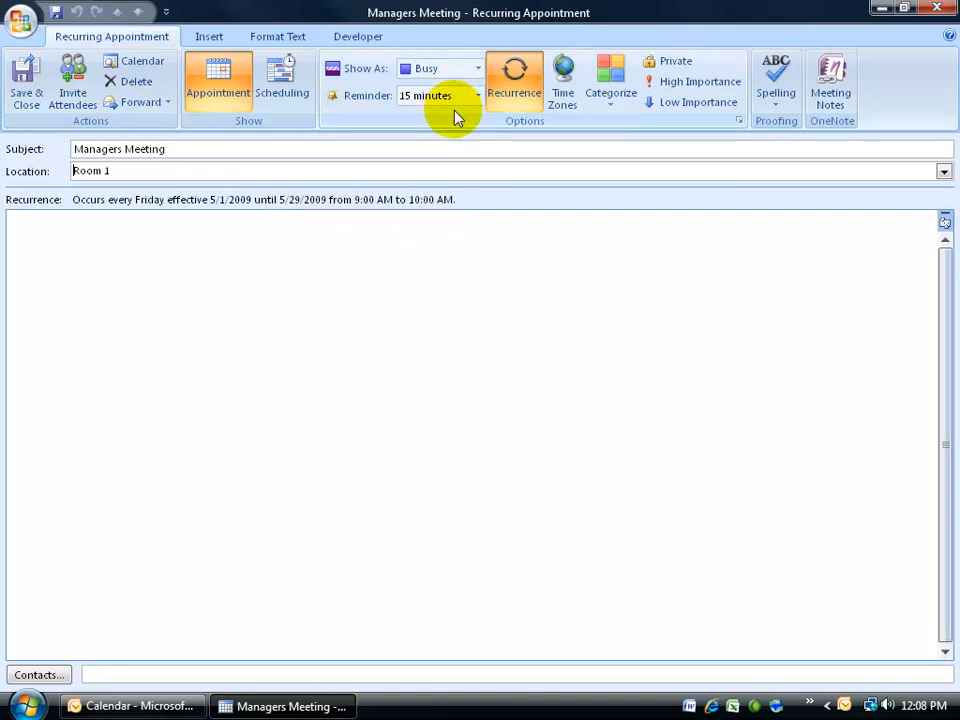
left_click(476, 95)
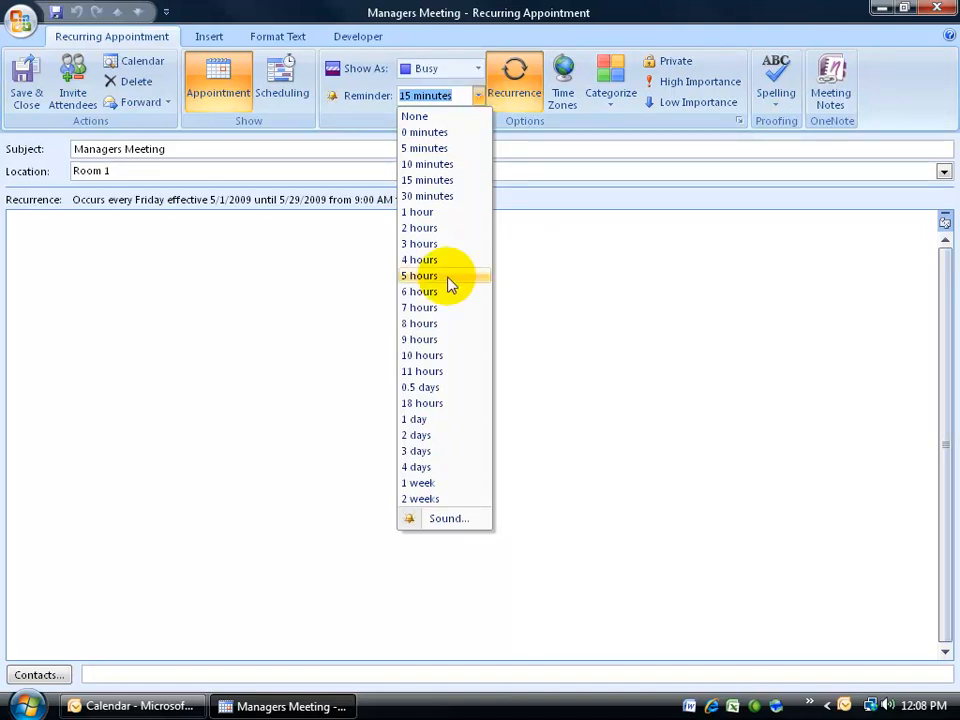
left_click(418, 419)
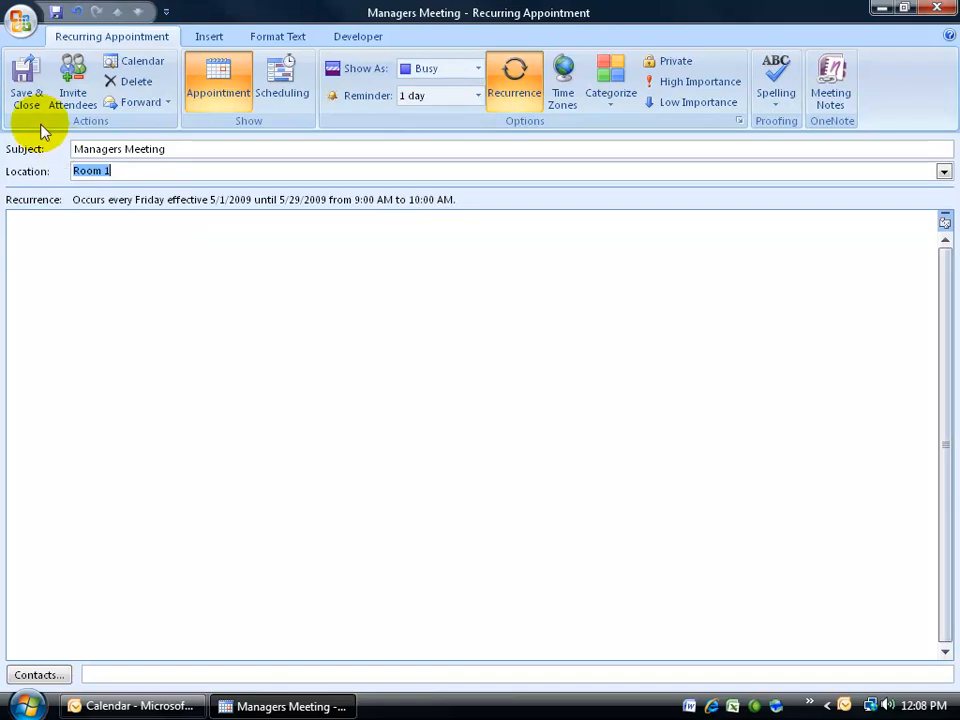
left_click(27, 85)
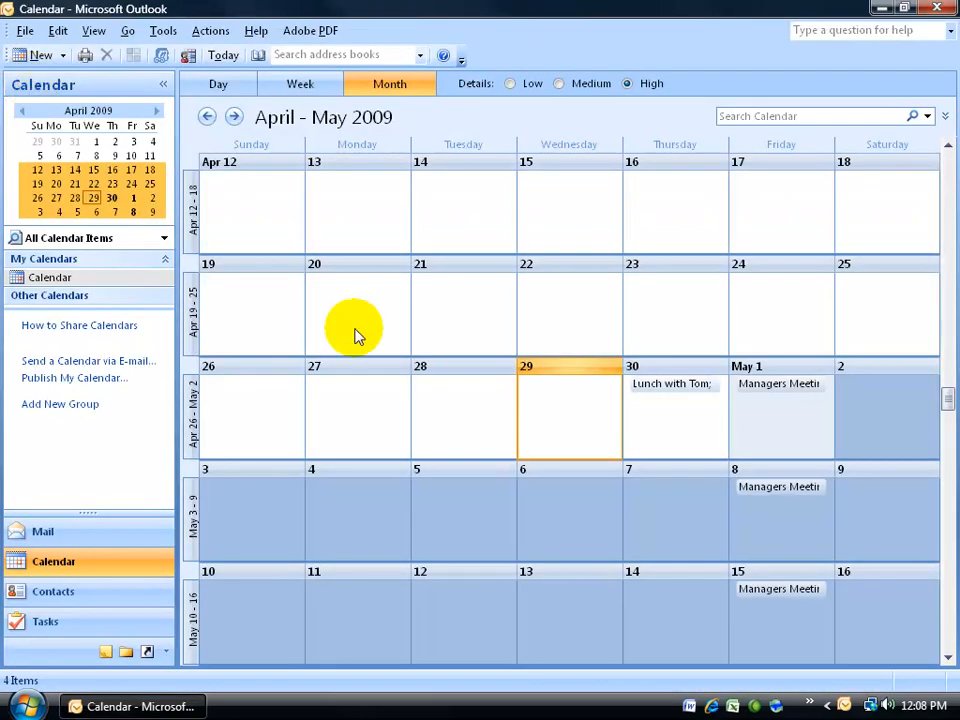
Step: Check the Managers Meeting occurrences on the Fridays of May through early June in the month calendar
left_click(947, 657)
left_click(947, 657)
mouse_move(797, 182)
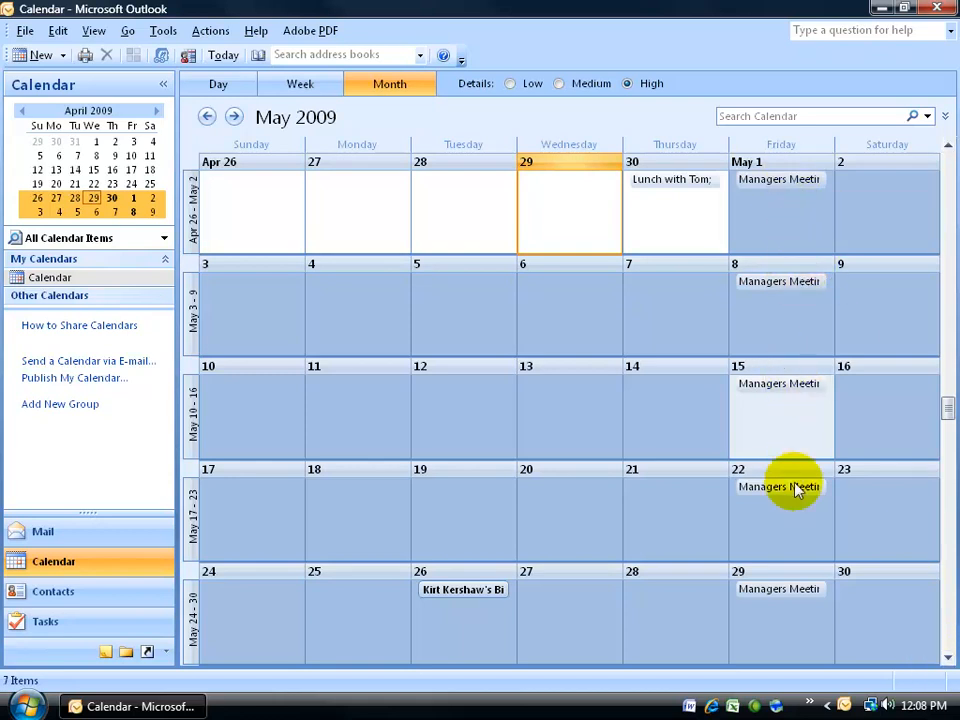
left_click(947, 657)
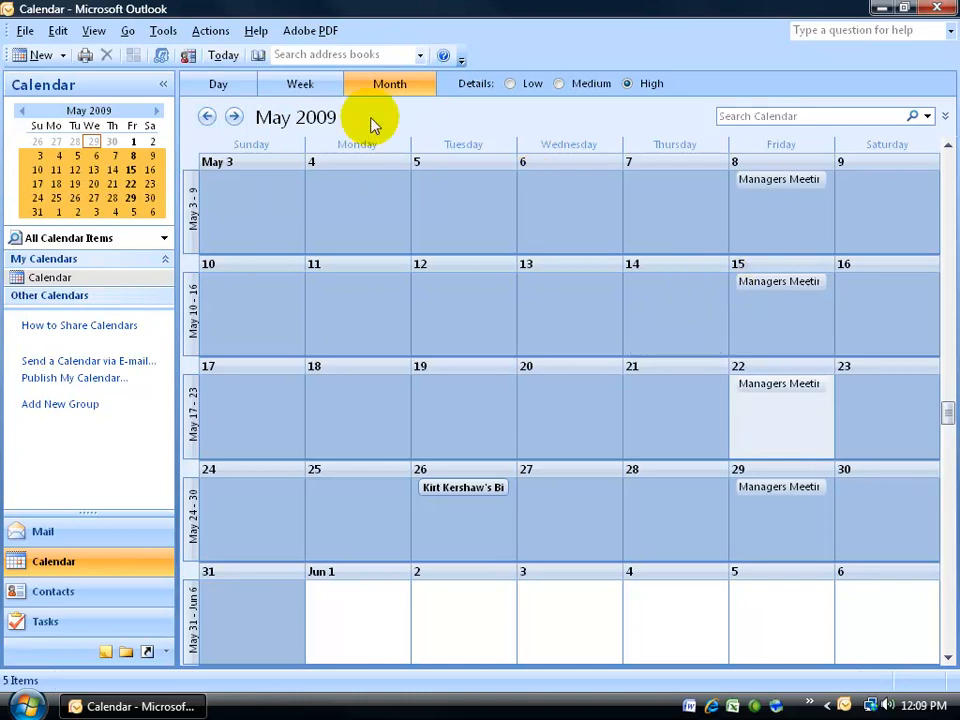
Step: Show the calendar by work week, open the whole series of the May 22 Managers Meeting, and close it unchanged
left_click(315, 86)
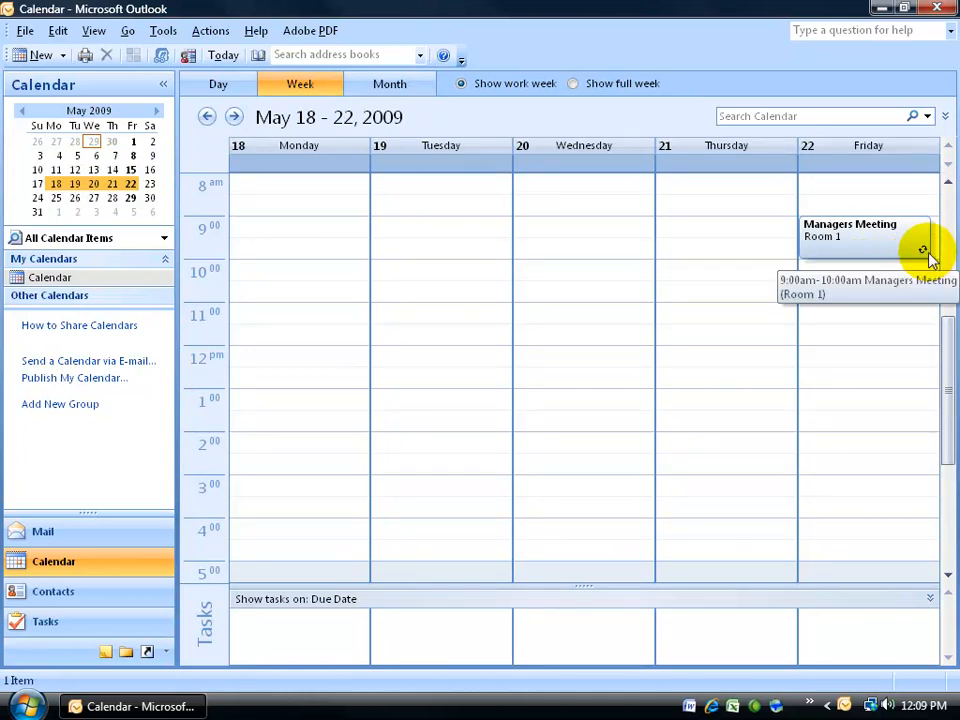
double_click(856, 238)
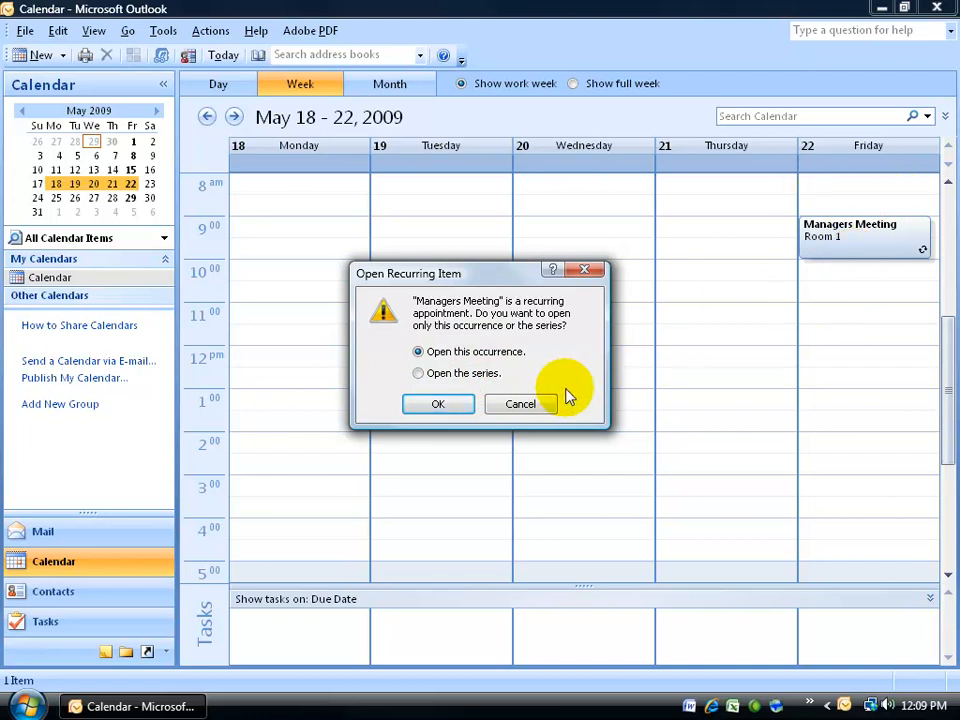
left_click(430, 376)
left_click(438, 404)
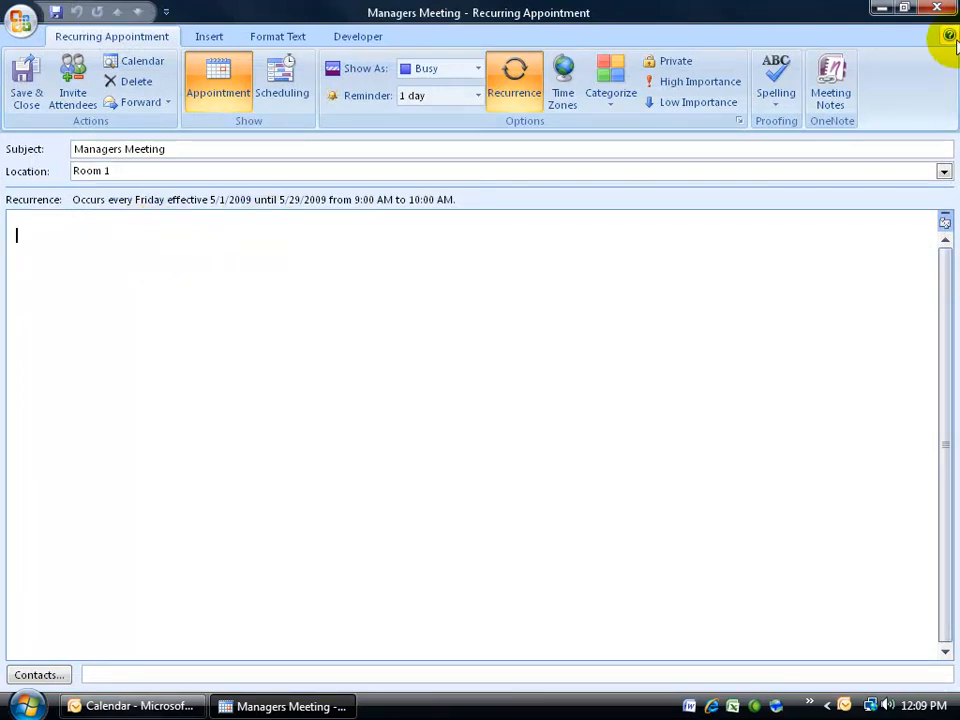
left_click(936, 8)
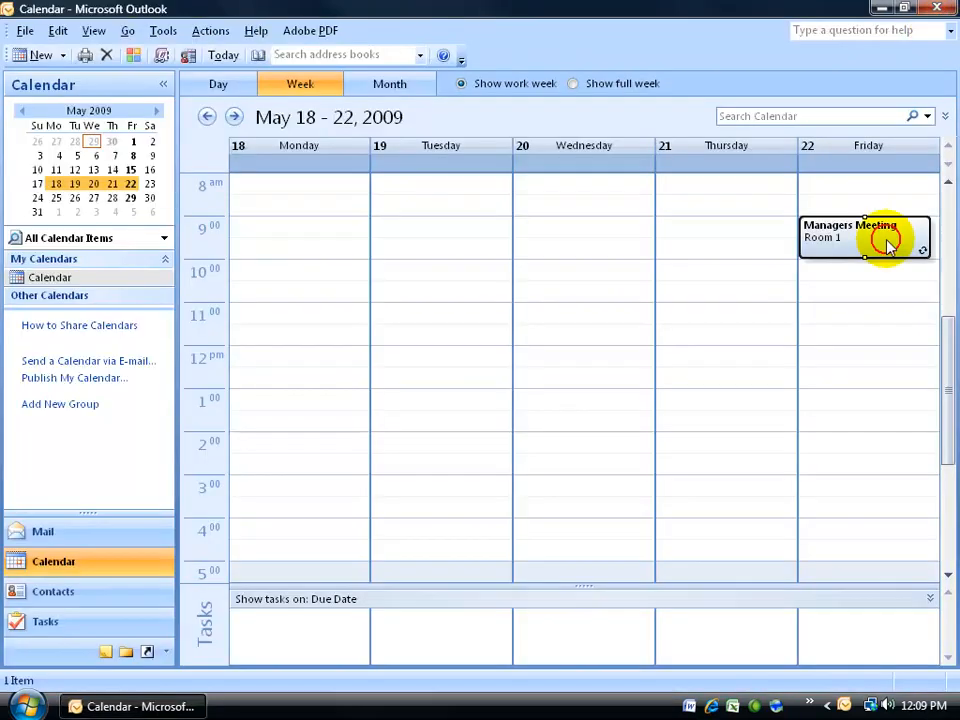
Step: Show Friday, May 22 in the day view and check the Managers Meeting's time and location
left_click(219, 86)
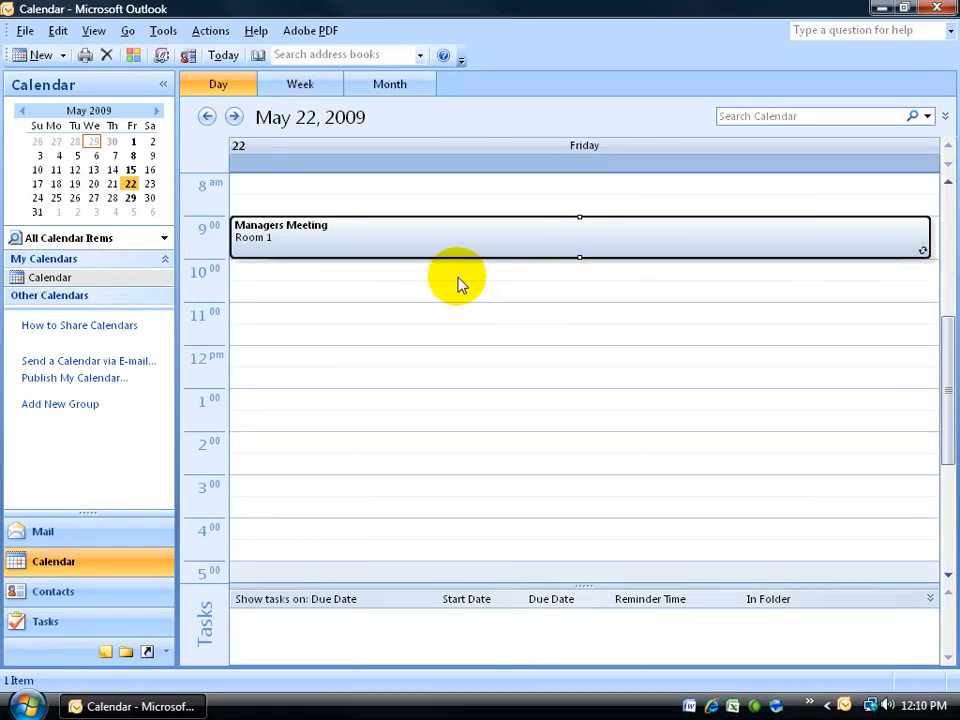
mouse_move(362, 250)
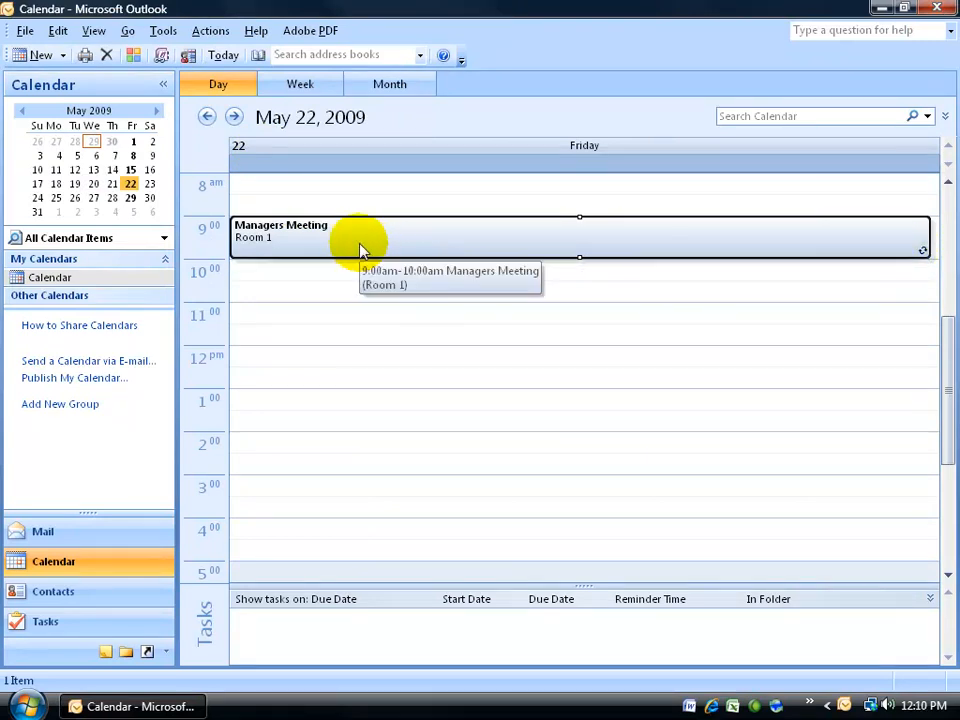
Step: Show the calendar by month, open only the May 15 occurrence of the Managers Meeting, and start its deletion but cancel it
left_click(388, 84)
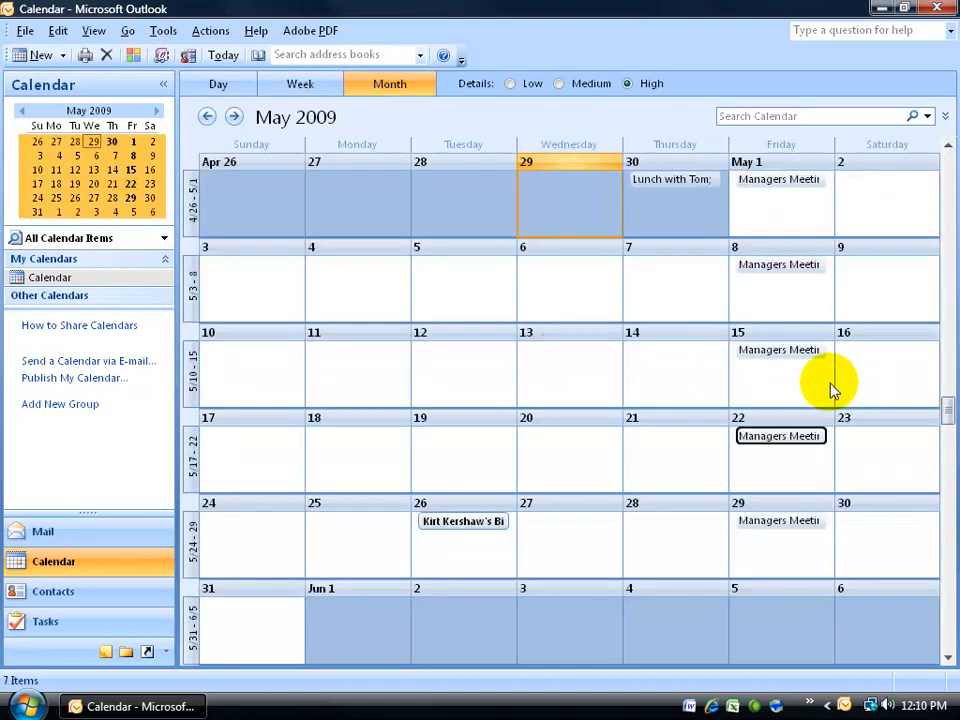
double_click(778, 351)
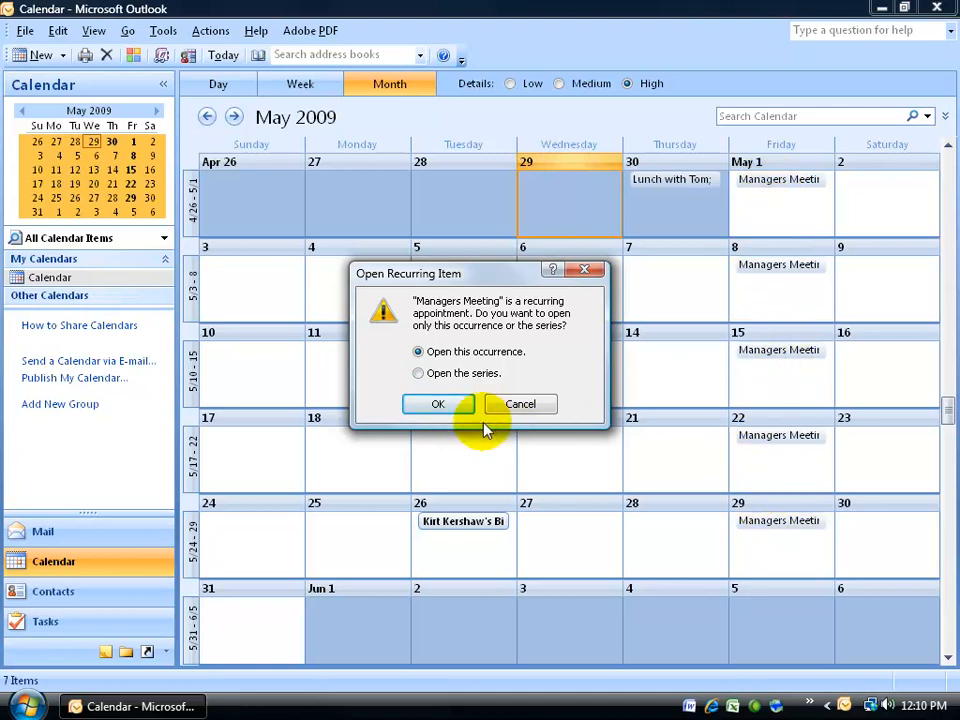
left_click(438, 404)
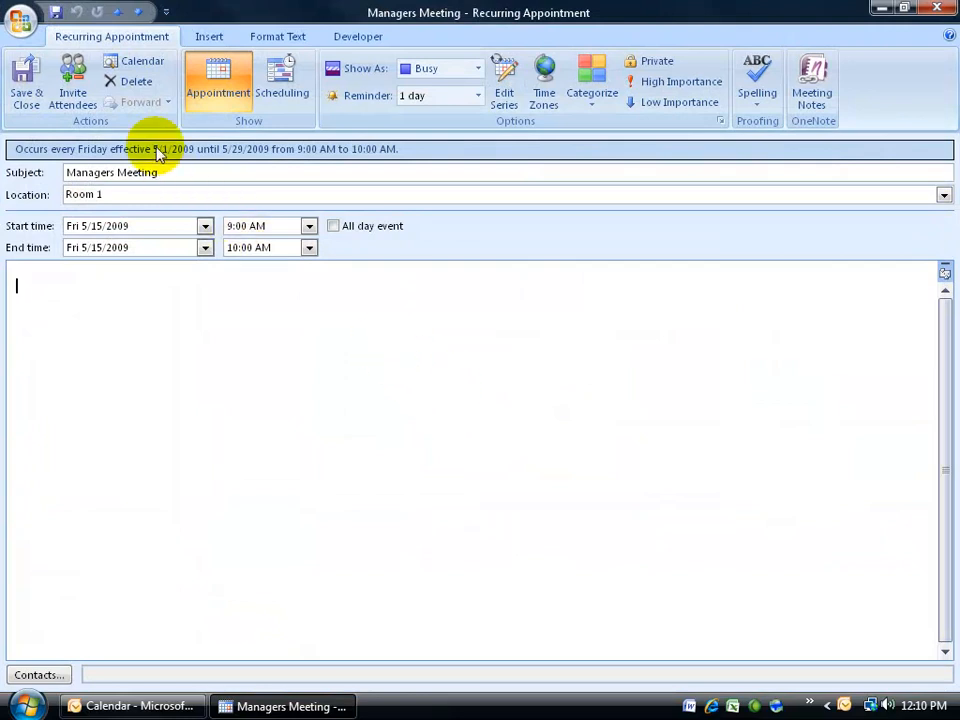
left_click(137, 85)
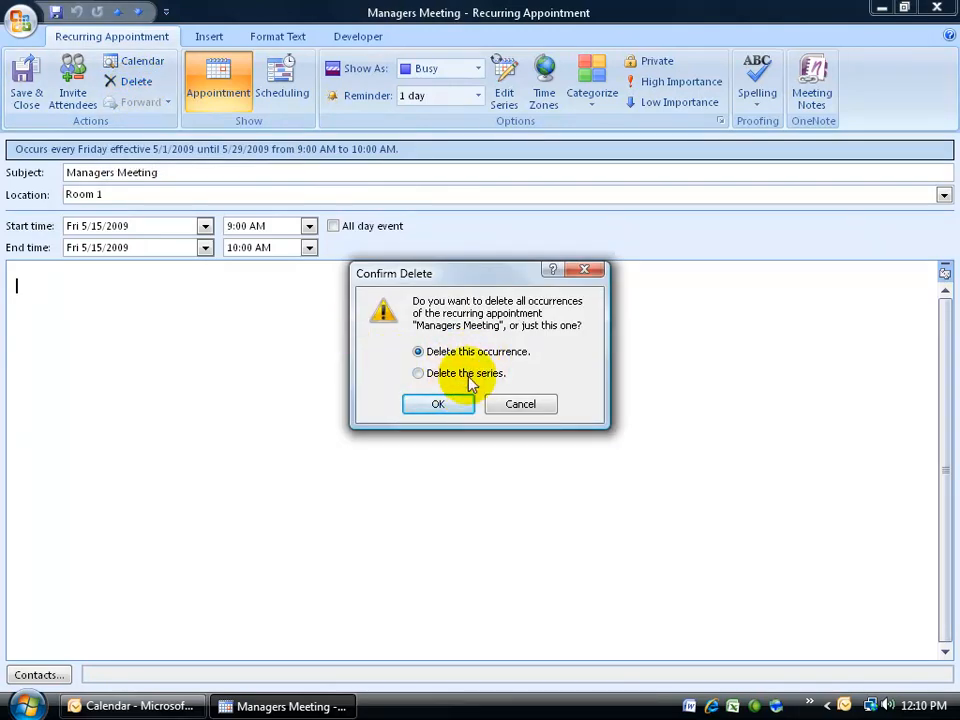
left_click(515, 404)
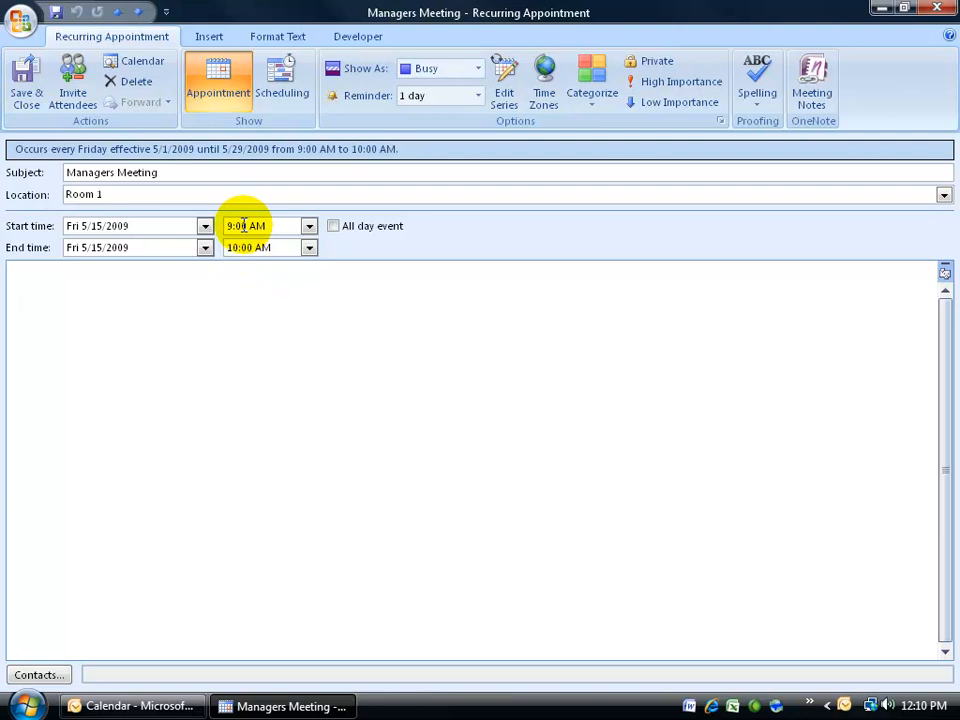
Step: Set the May 15 Managers Meeting occurrence's start time to 10:00 AM, save and close it, and check the Friday meeting times
left_click(309, 226)
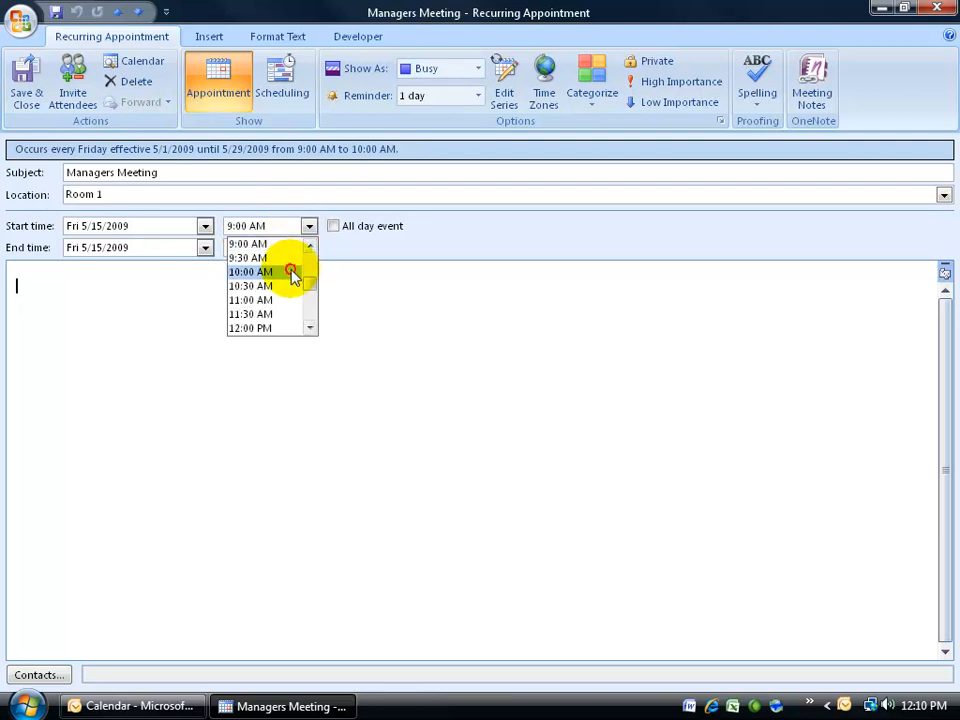
left_click(290, 271)
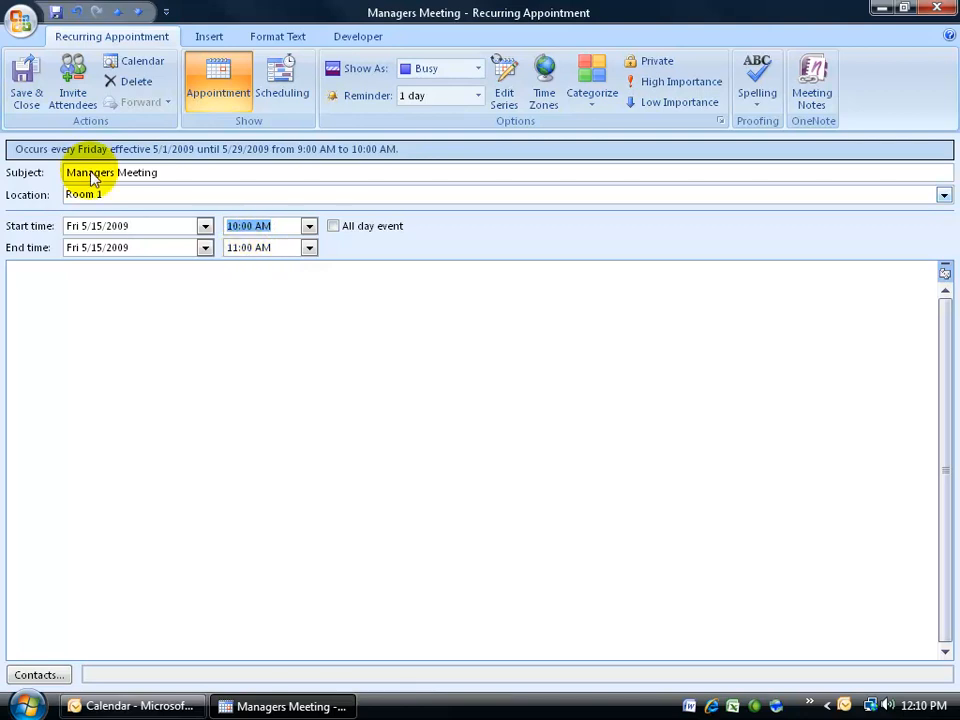
left_click(26, 85)
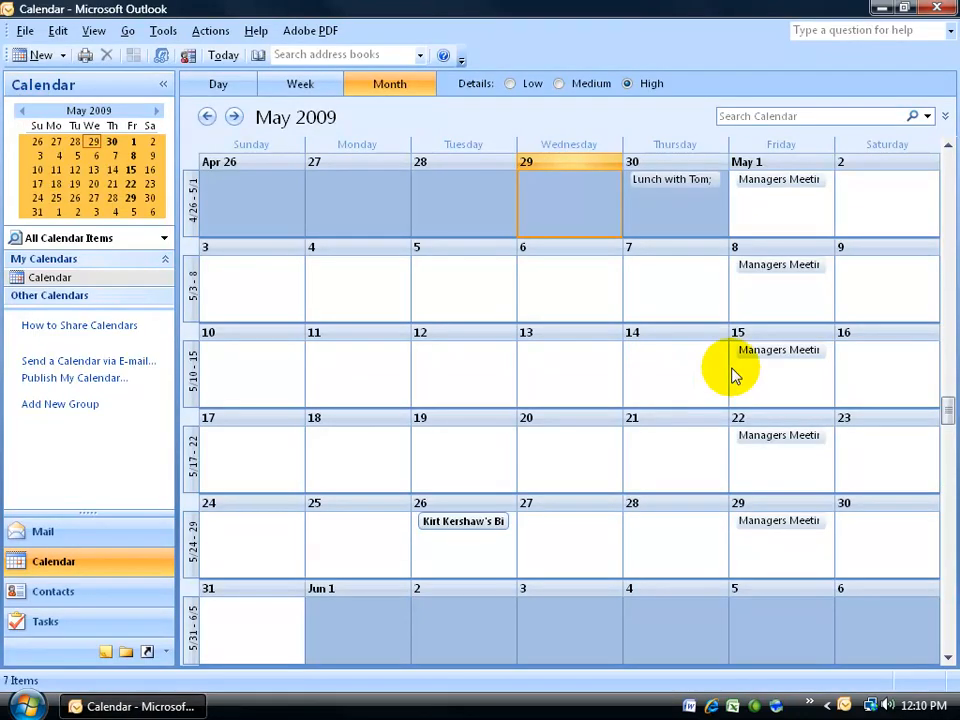
mouse_move(770, 365)
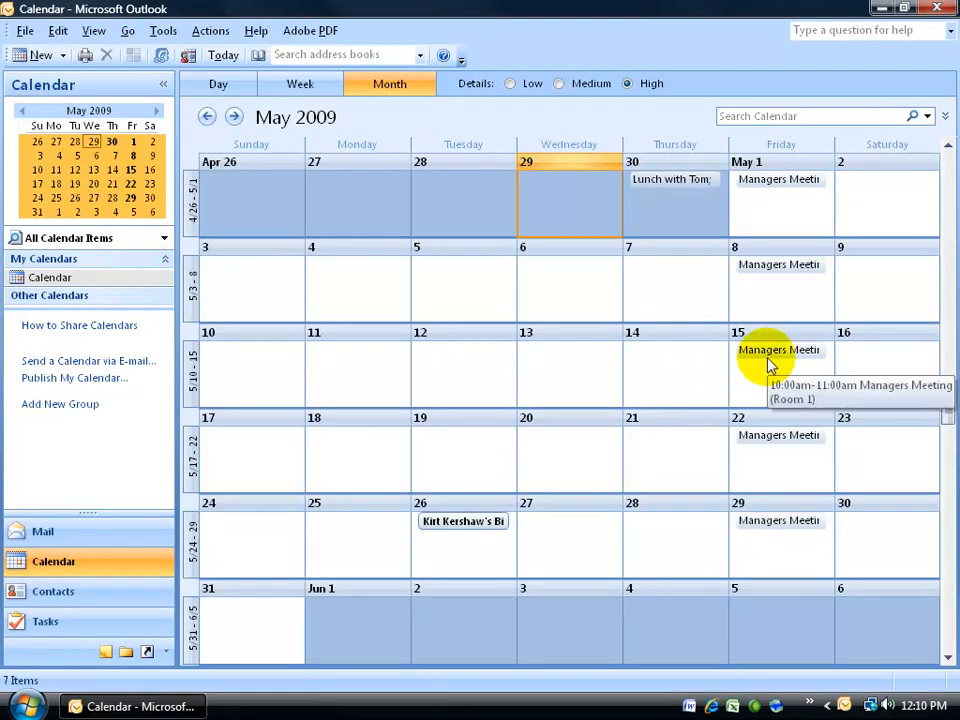
mouse_move(771, 272)
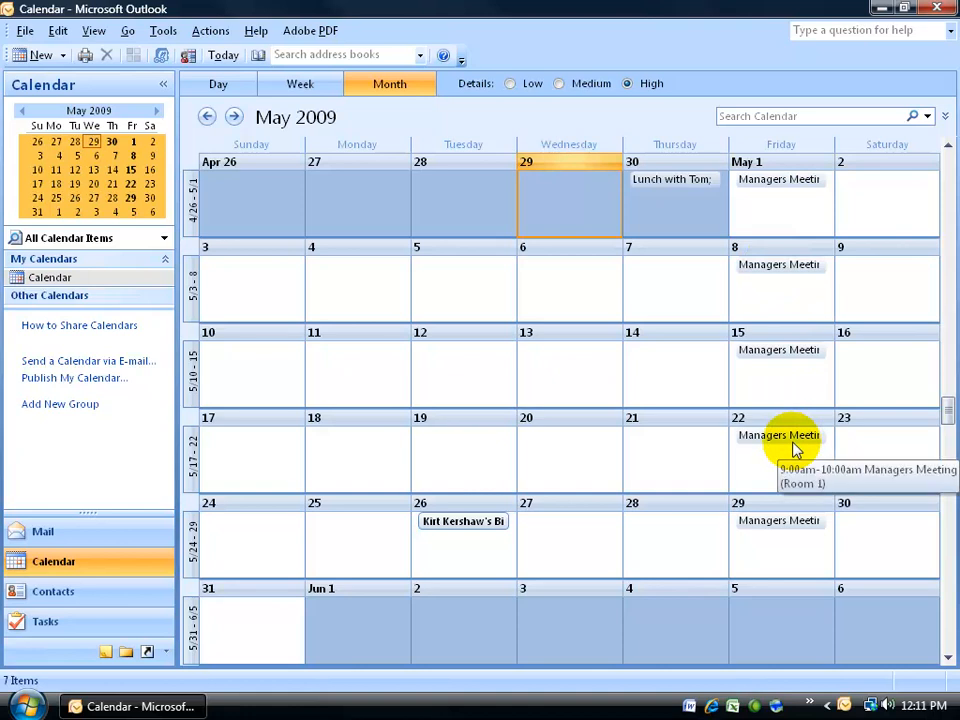
Step: Open only the May 15 occurrence of the Managers Meeting and delete that single occurrence from the calendar
double_click(770, 352)
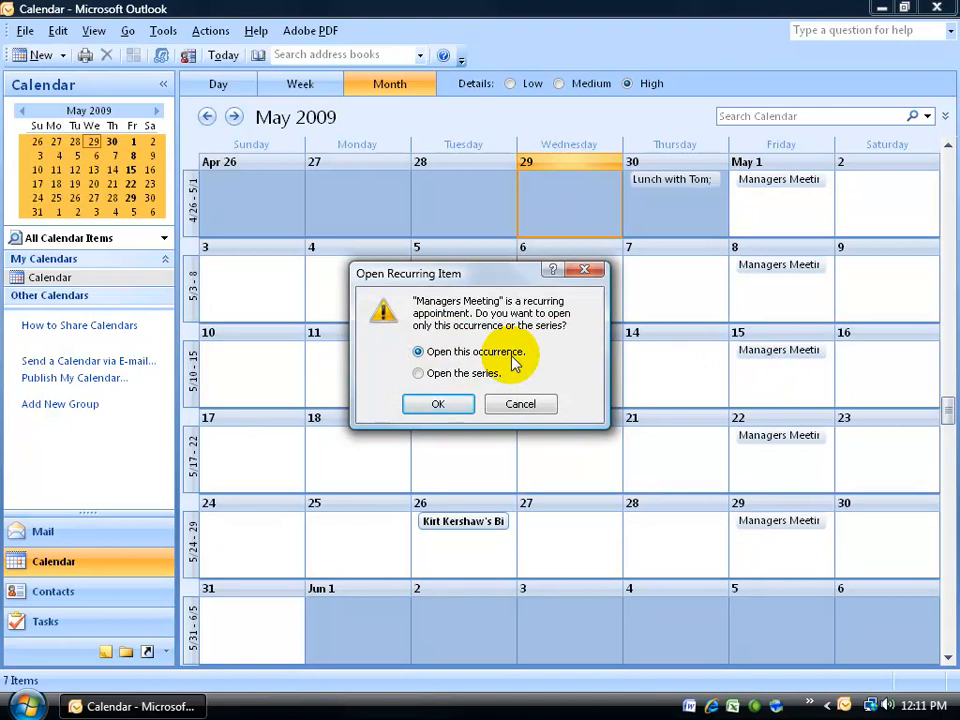
left_click(438, 404)
left_click(131, 84)
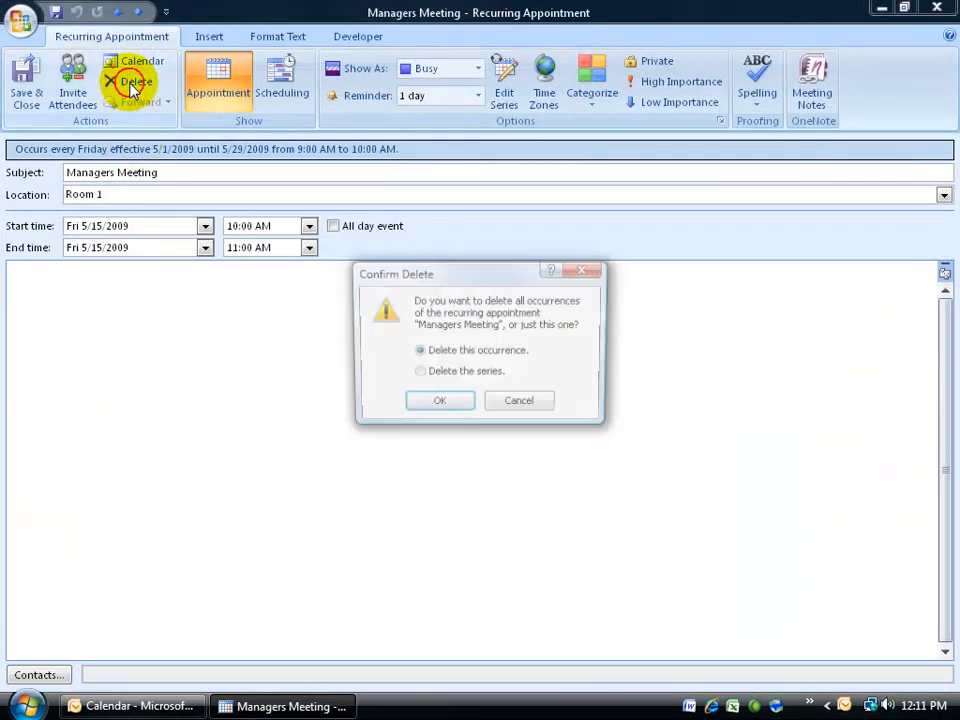
left_click(438, 400)
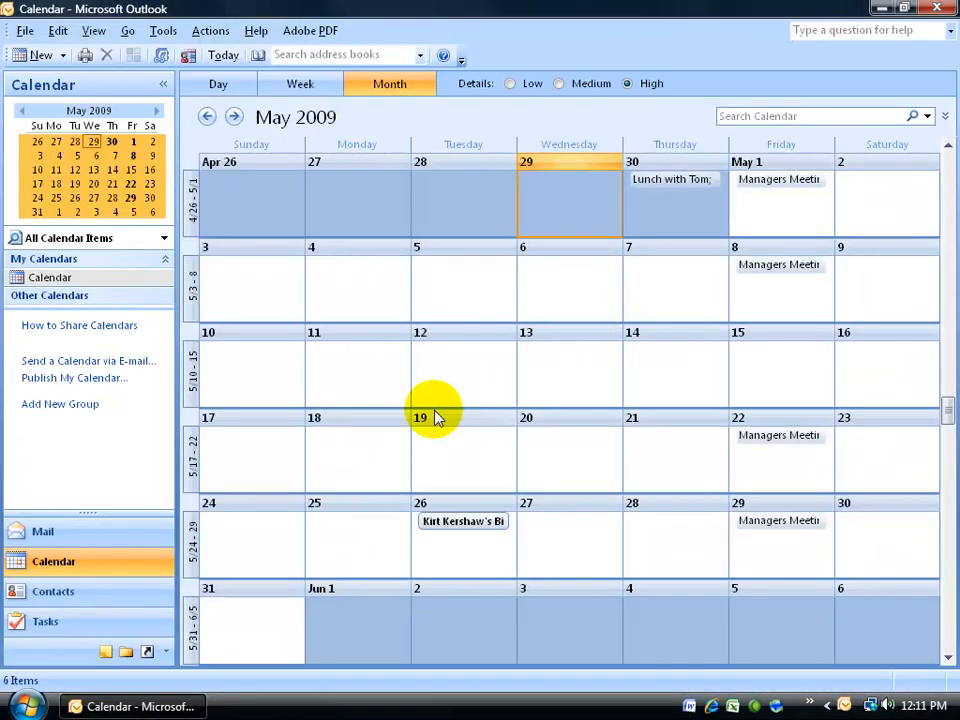